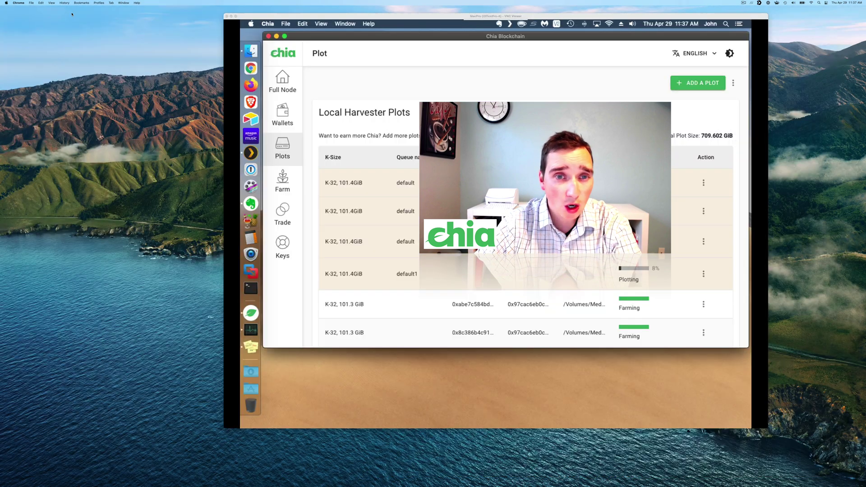
# - Start a new plot with plot size 101.4GiB (k=32)
pyautogui.moveTo(354, 17); pyautogui.dragTo(295, 17)
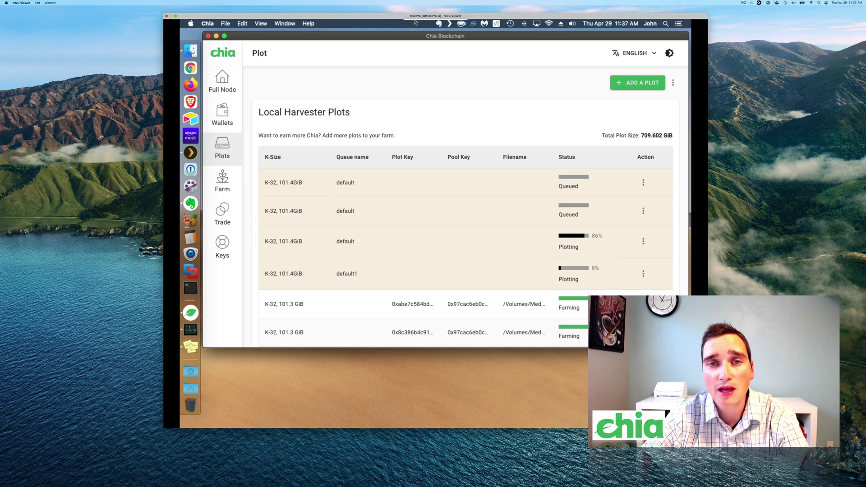
pyautogui.moveTo(412, 15); pyautogui.dragTo(401, 7)
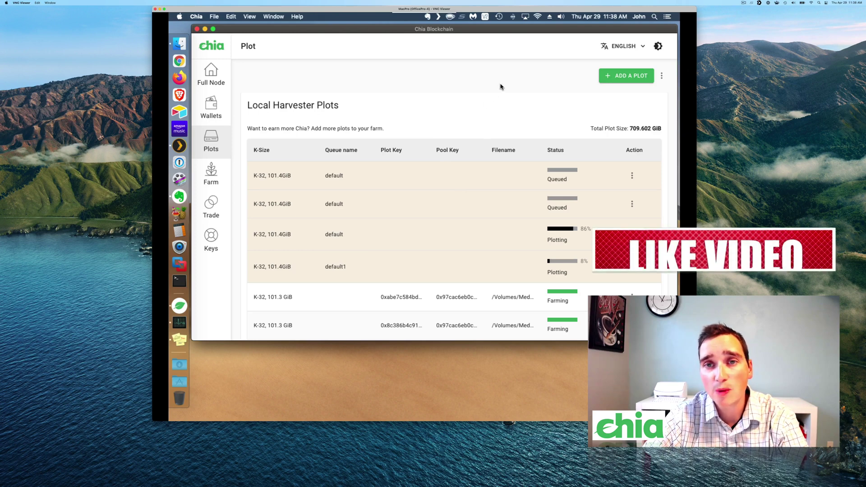
pyautogui.click(637, 77)
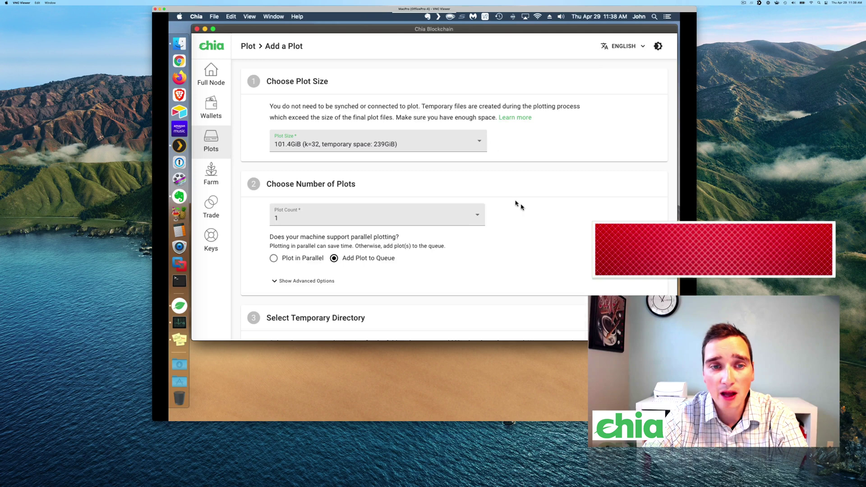
pyautogui.click(331, 145)
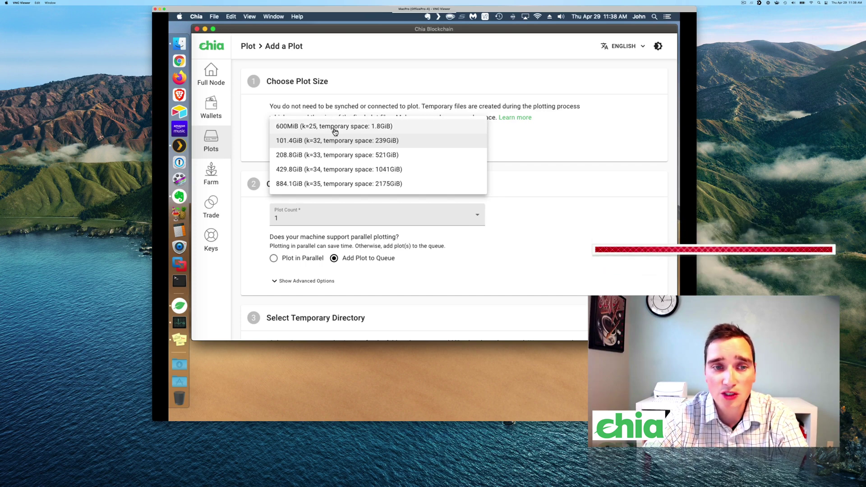
pyautogui.click(336, 144)
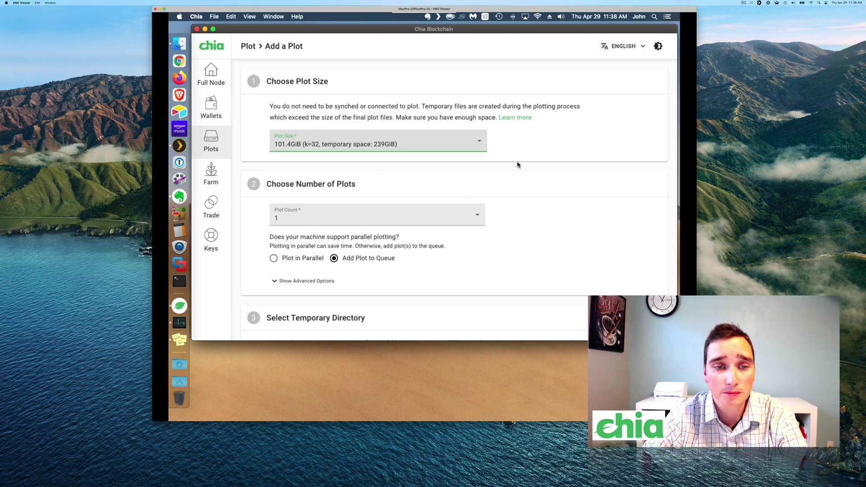
# - Set plot count to 2, plotted in parallel with a 0-minute delay
pyautogui.scroll(-3, 518, 165)
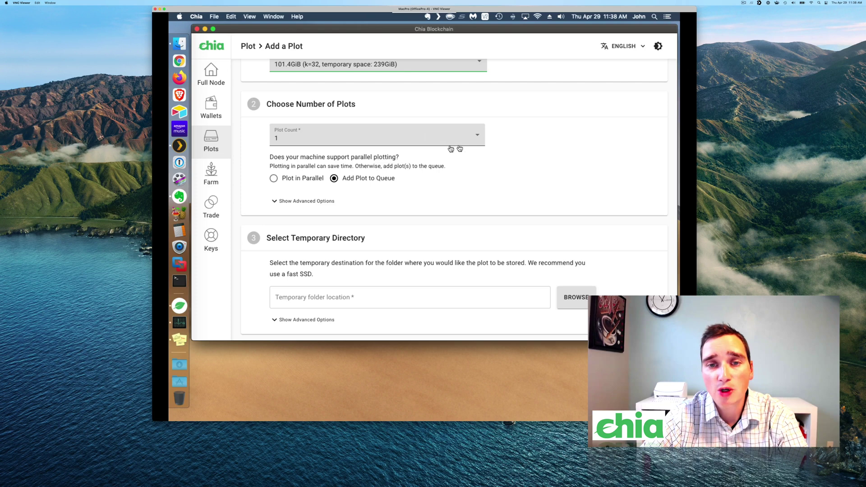
pyautogui.click(379, 140)
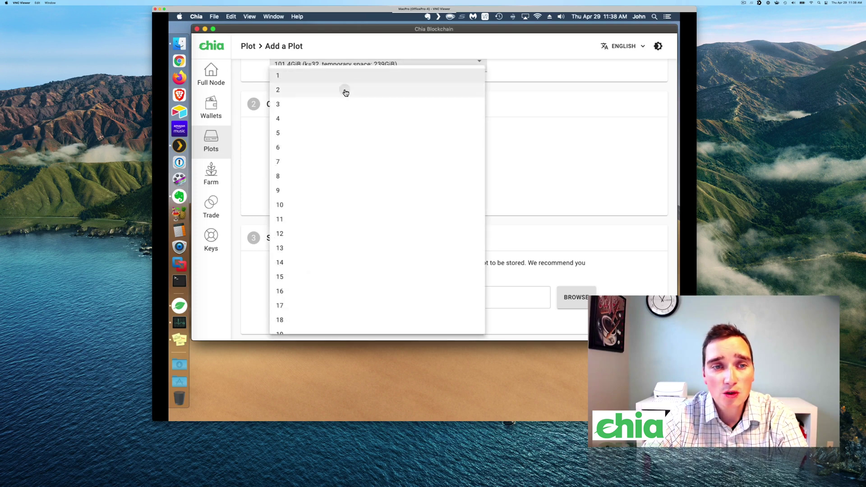
pyautogui.click(345, 91)
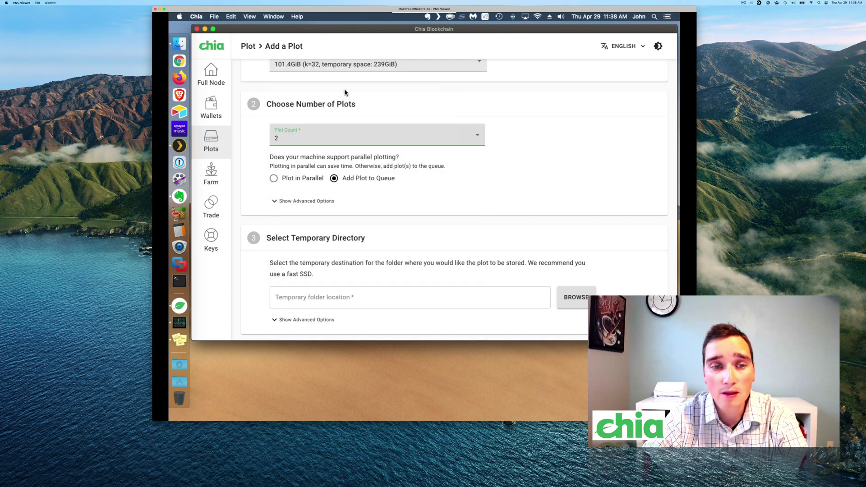
pyautogui.click(274, 179)
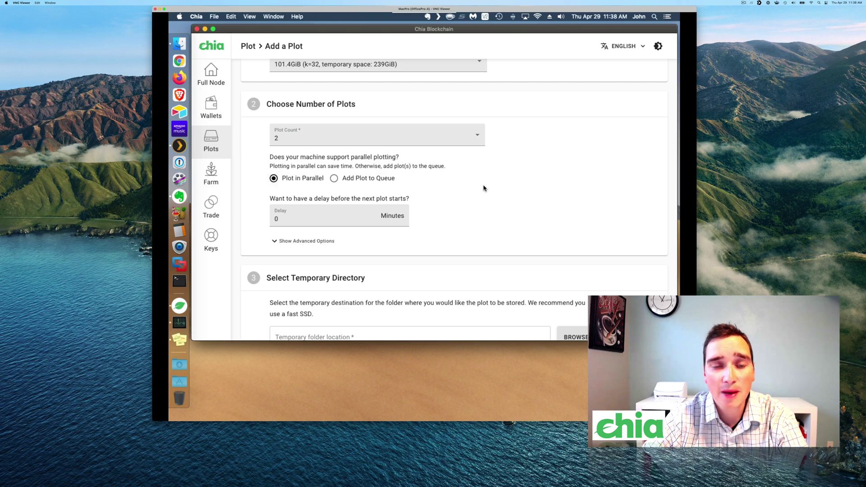
pyautogui.scroll(-2, 480, 189)
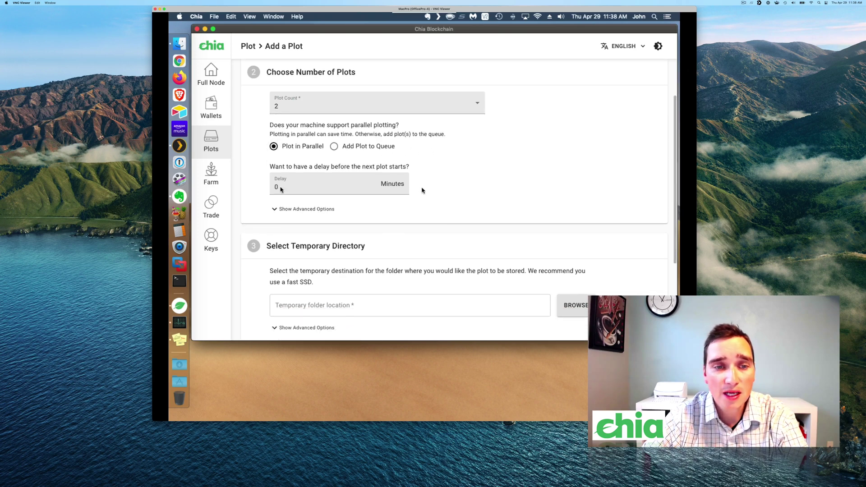
pyautogui.click(339, 185)
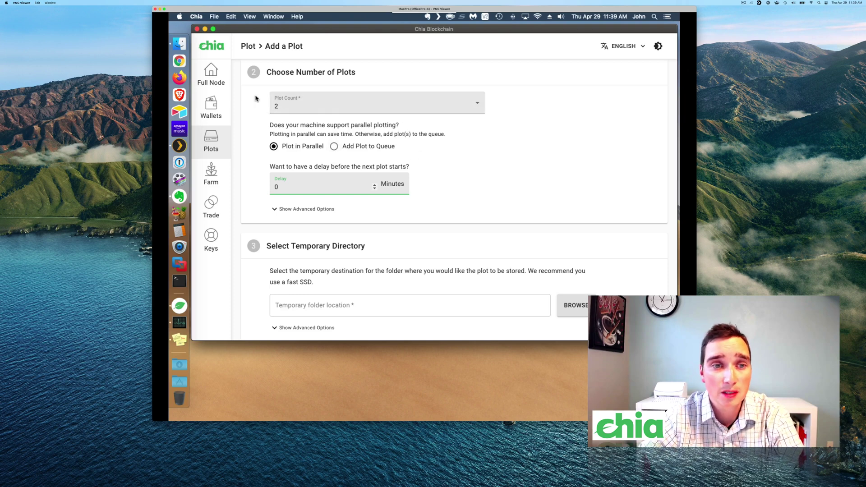
# - Change plot count back to 1 and choose Add Plot to Queue
pyautogui.scroll(-5, 415, 163)
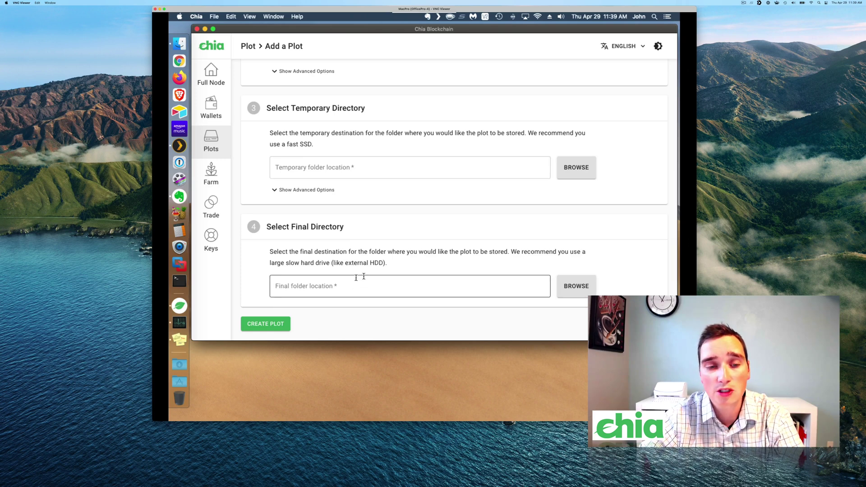
pyautogui.scroll(8, 377, 248)
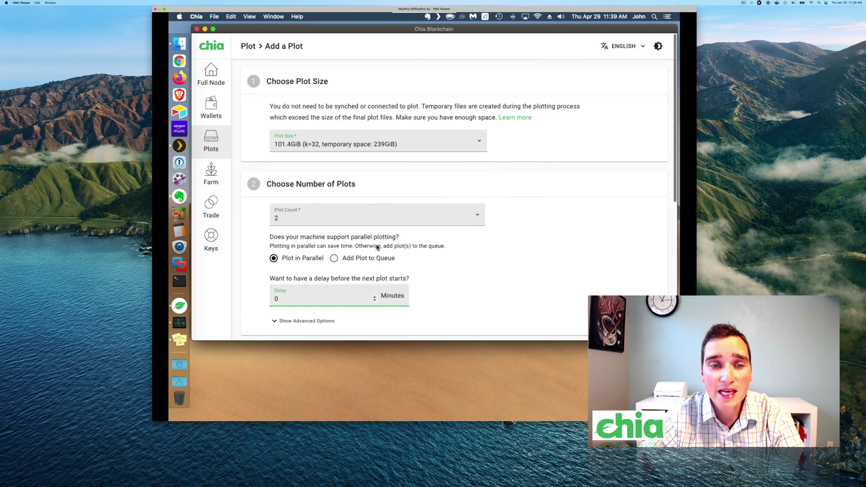
pyautogui.scroll(-3, 377, 247)
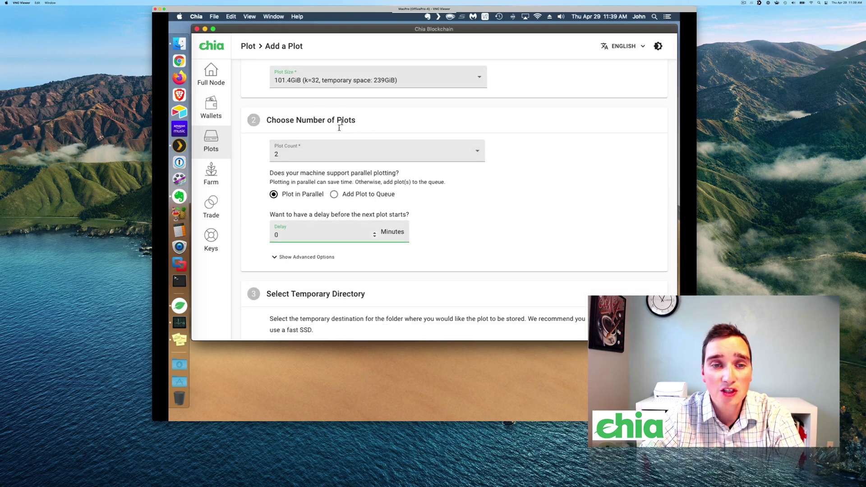
pyautogui.scroll(-7, 392, 207)
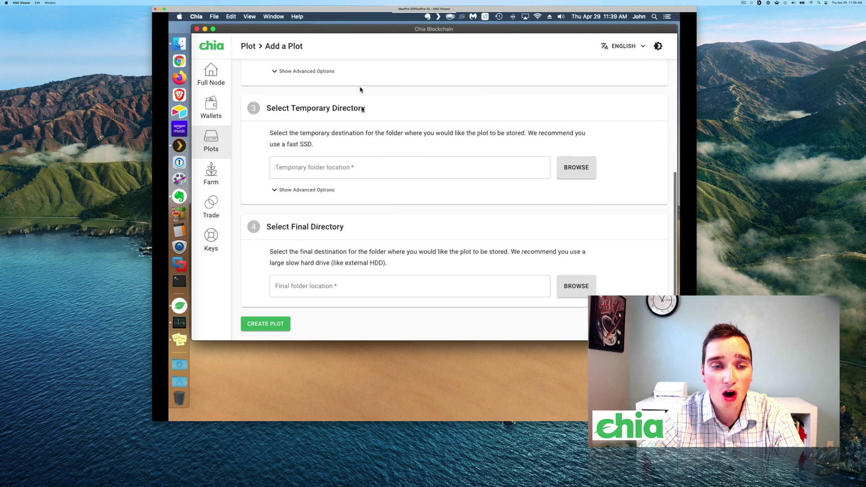
pyautogui.scroll(8, 395, 201)
pyautogui.click(394, 207)
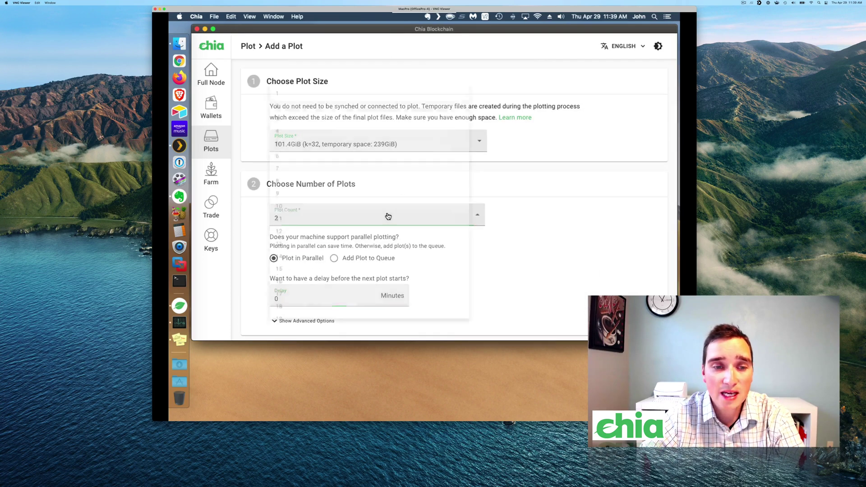
pyautogui.click(284, 76)
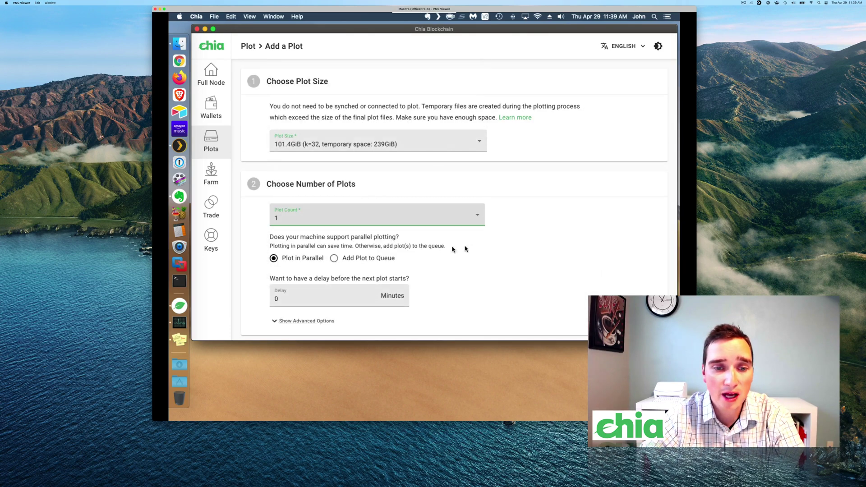
pyautogui.click(382, 261)
pyautogui.scroll(-5, 511, 266)
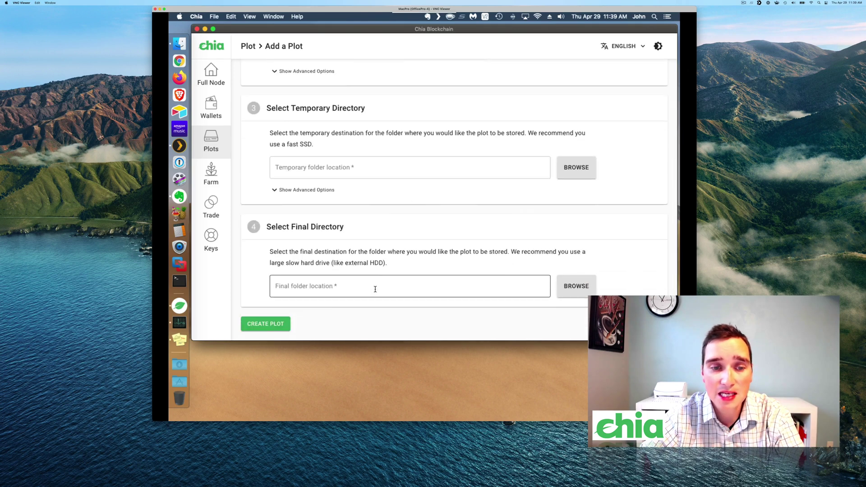
# - Return to the Plots list and open a fresh Add a Plot form
pyautogui.click(213, 142)
pyautogui.scroll(3, 417, 151)
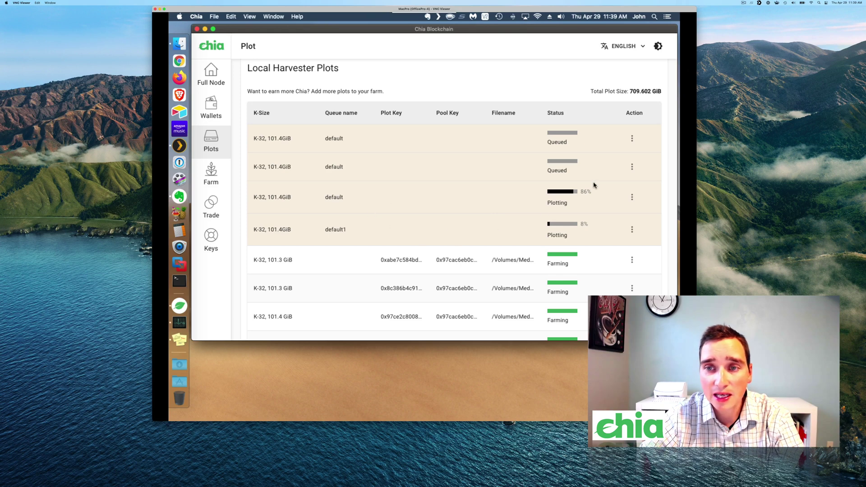
pyautogui.scroll(3, 602, 177)
pyautogui.click(628, 77)
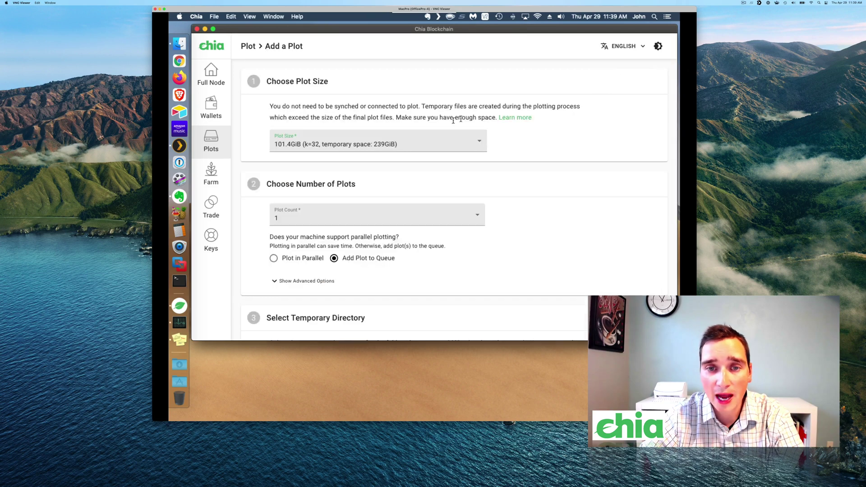
# - Show Advanced Options and change the queue name from default to default2
pyautogui.scroll(-2, 407, 169)
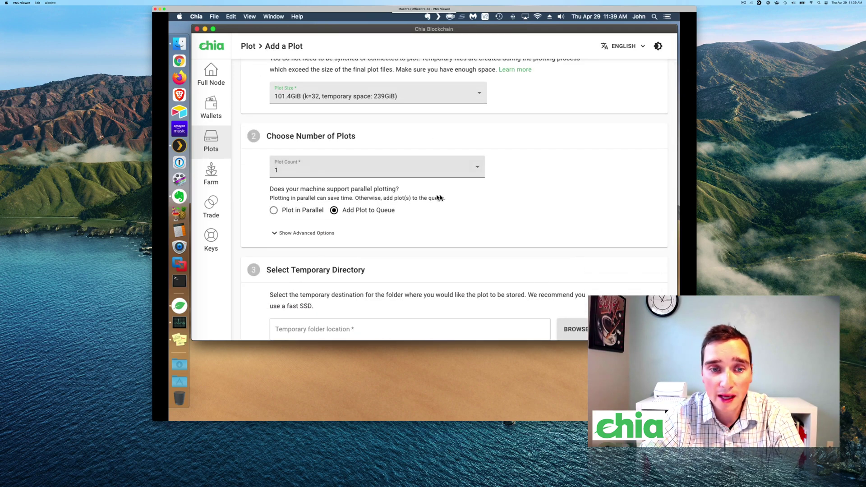
pyautogui.scroll(-3, 428, 195)
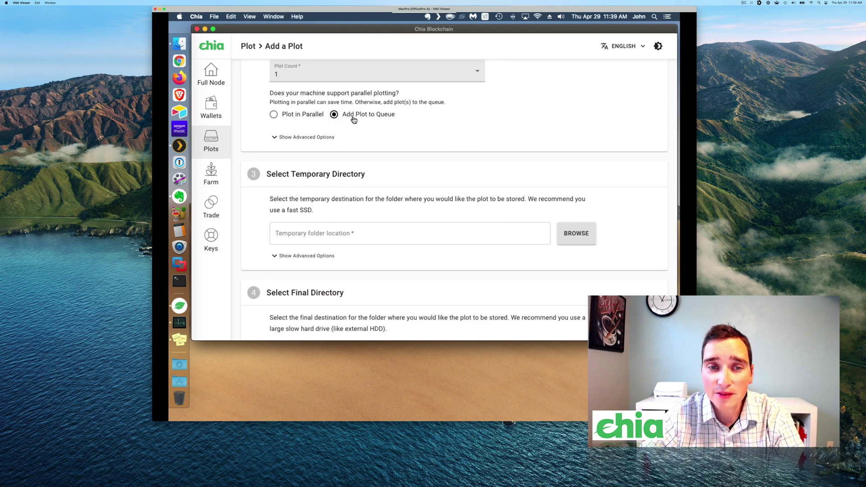
pyautogui.click(319, 137)
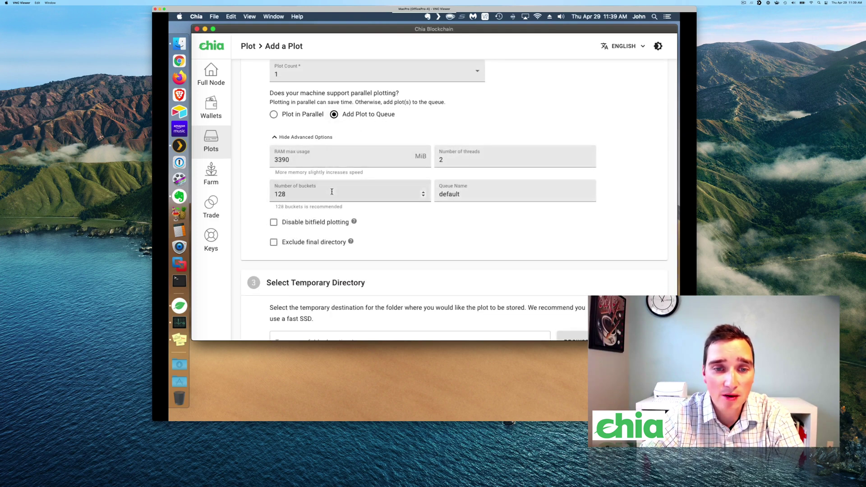
pyautogui.click(472, 194)
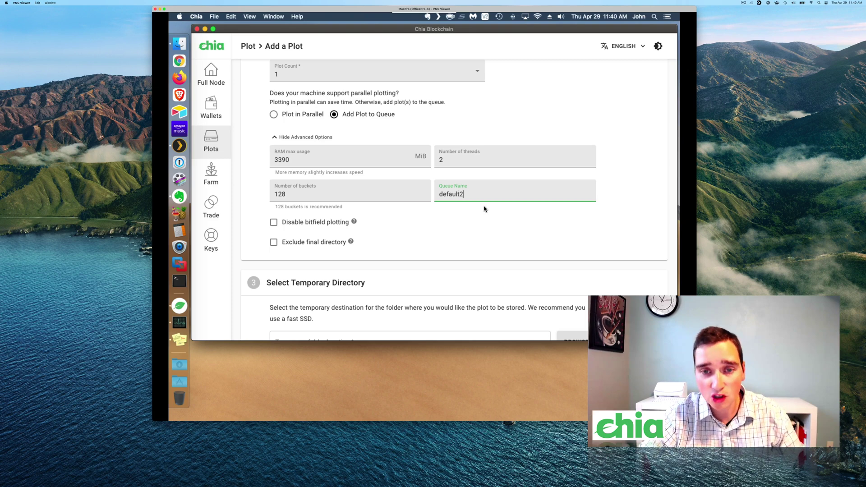
pyautogui.scroll(3, 477, 180)
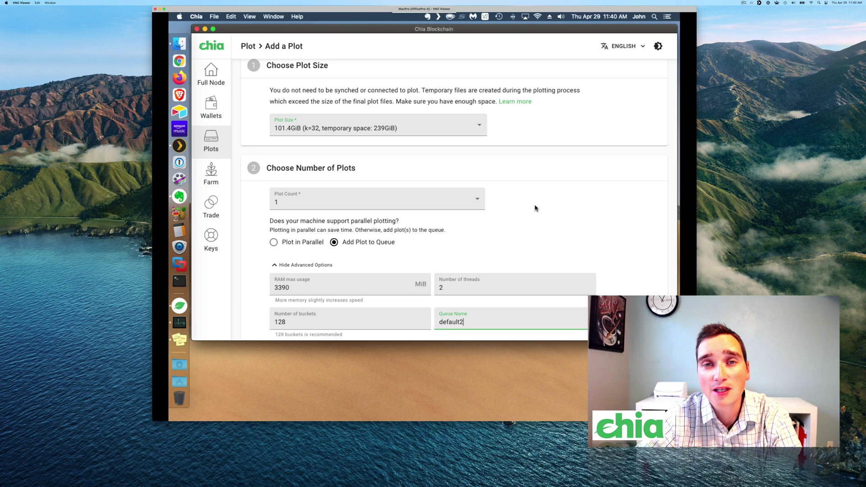
pyautogui.scroll(-5, 530, 228)
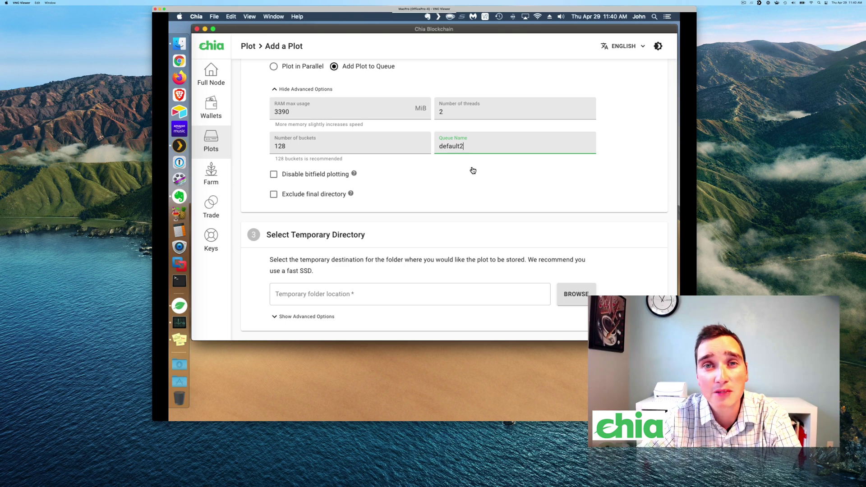
pyautogui.scroll(-3, 442, 195)
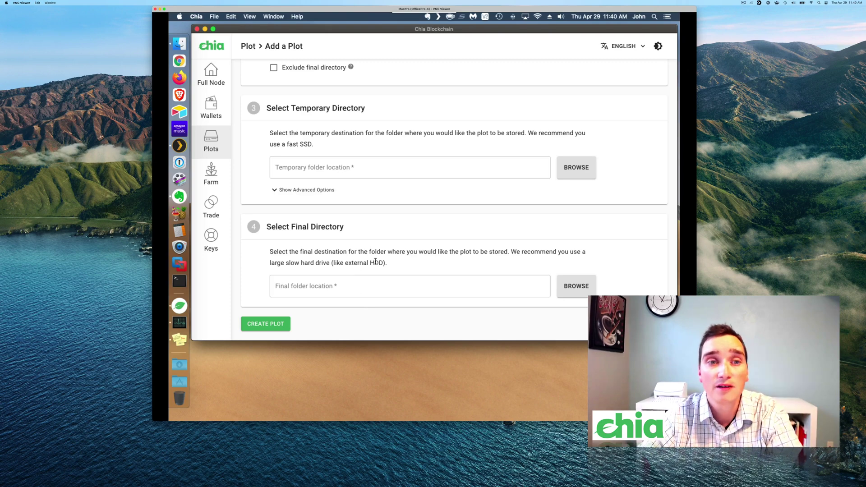
pyautogui.scroll(10, 374, 257)
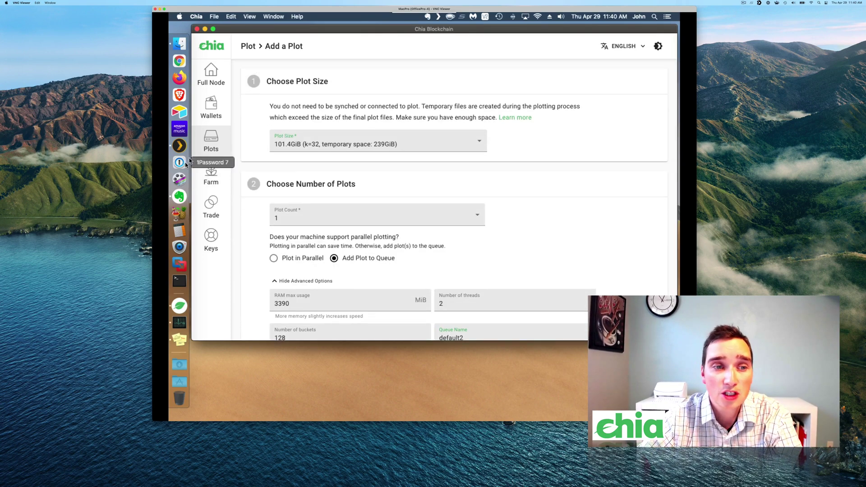
# - Look over the queued, plotting and farming plots, then open a new Add a Plot form
pyautogui.click(211, 142)
pyautogui.scroll(-2, 458, 223)
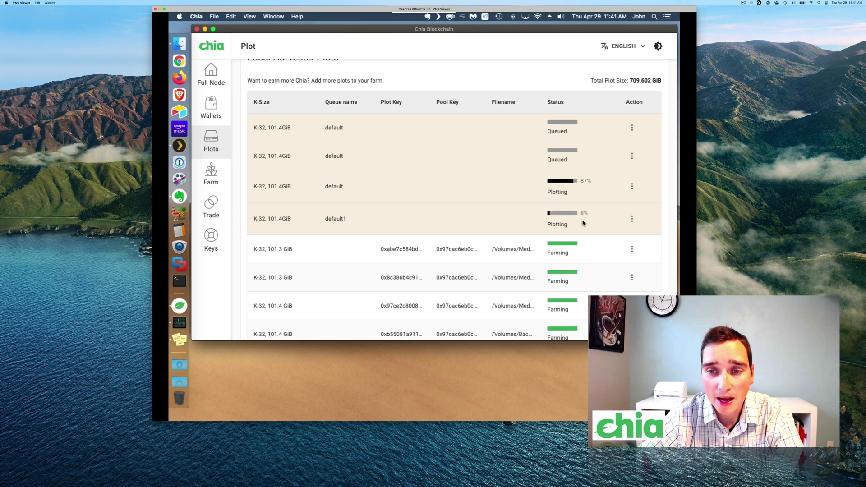
pyautogui.scroll(3, 582, 223)
pyautogui.click(628, 76)
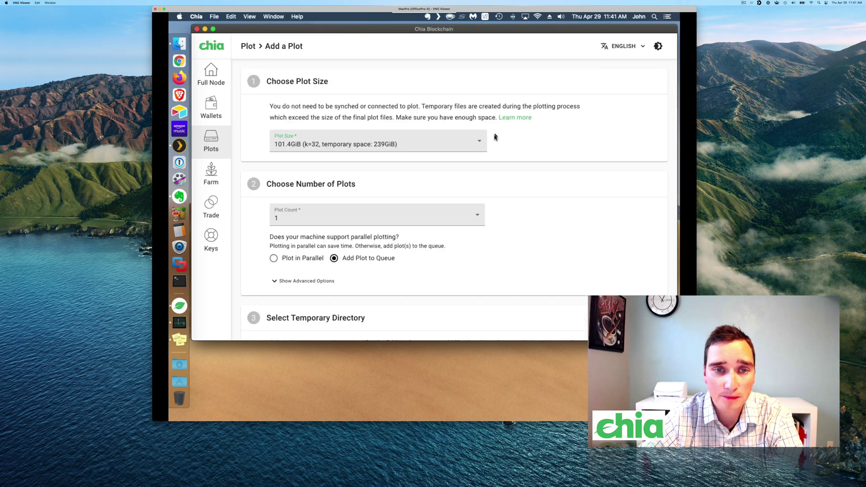
# - Keep plot count at 1 and rename the queue to default1 in the advanced options
pyautogui.scroll(-3, 502, 139)
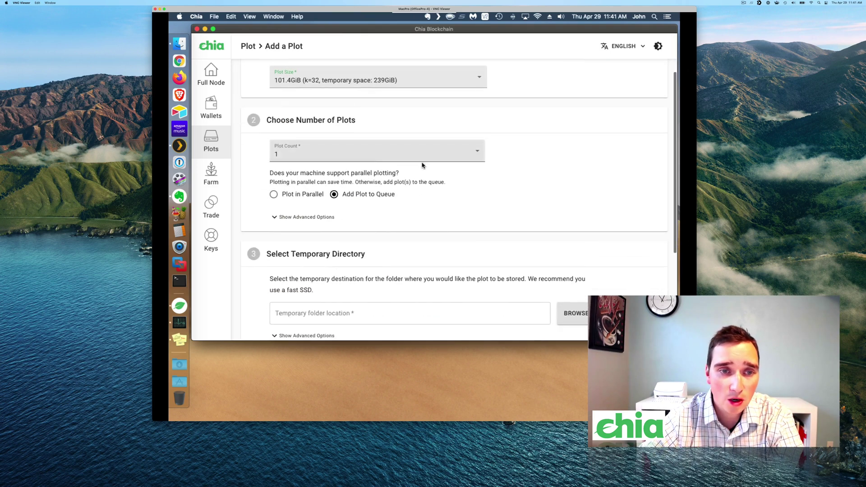
pyautogui.click(374, 157)
pyautogui.click(333, 81)
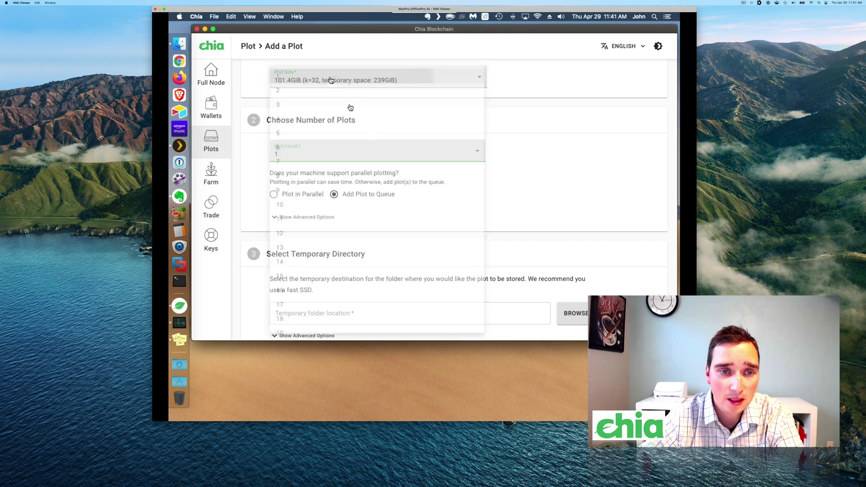
pyautogui.scroll(-3, 457, 182)
pyautogui.scroll(-3, 457, 182)
pyautogui.click(307, 89)
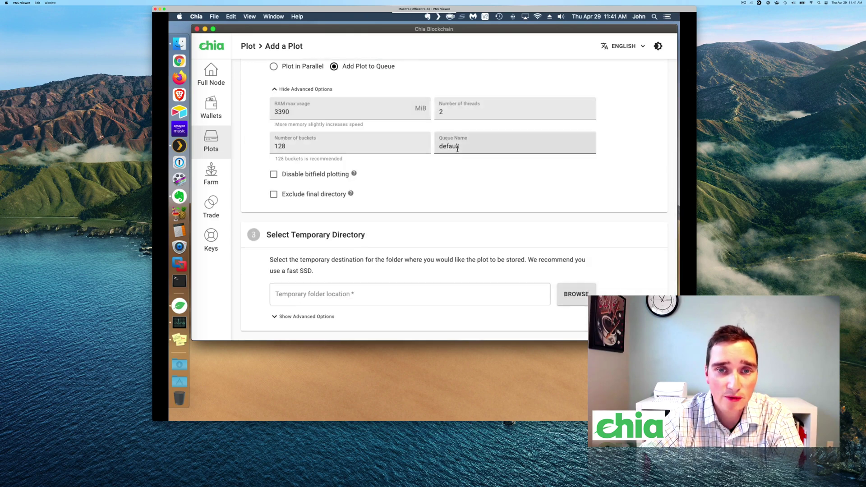
pyautogui.click(475, 147)
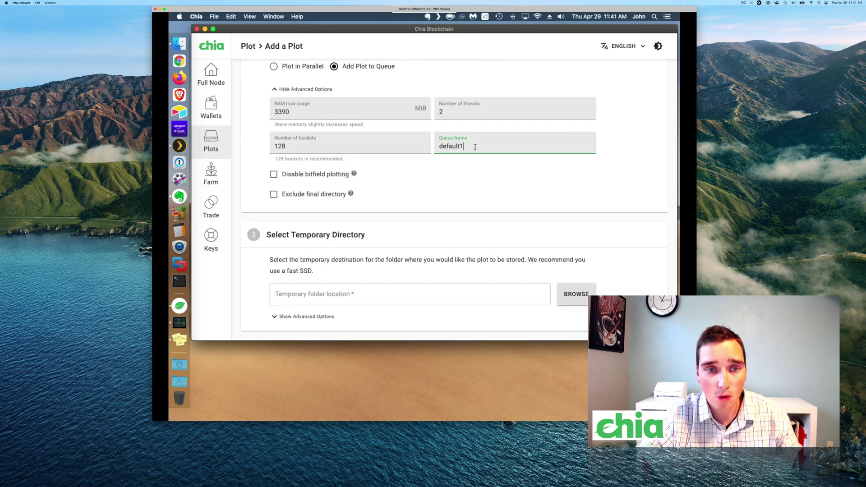
# - Switch to Plot in Parallel, leaving the delay at 0 minutes
pyautogui.scroll(5, 475, 147)
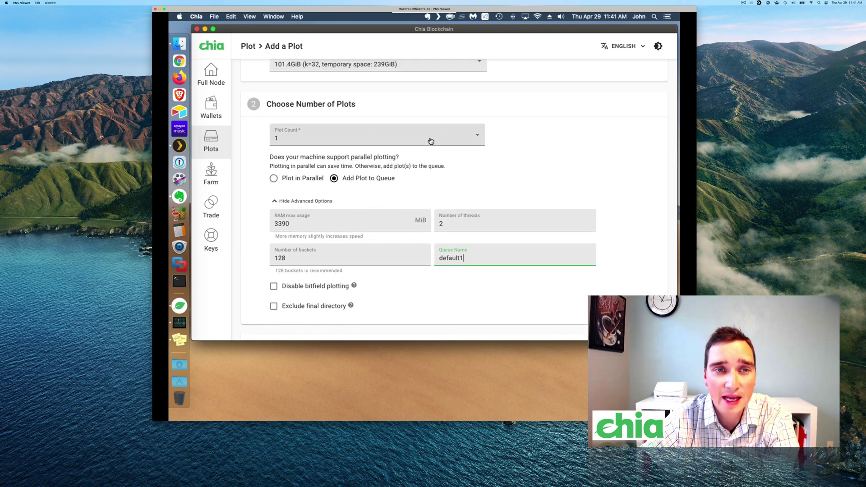
pyautogui.click(307, 179)
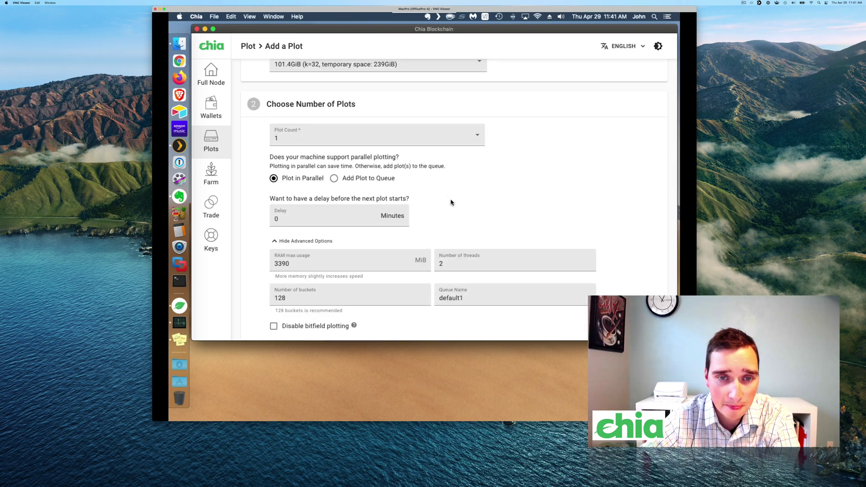
pyautogui.scroll(-3, 451, 202)
pyautogui.click(295, 153)
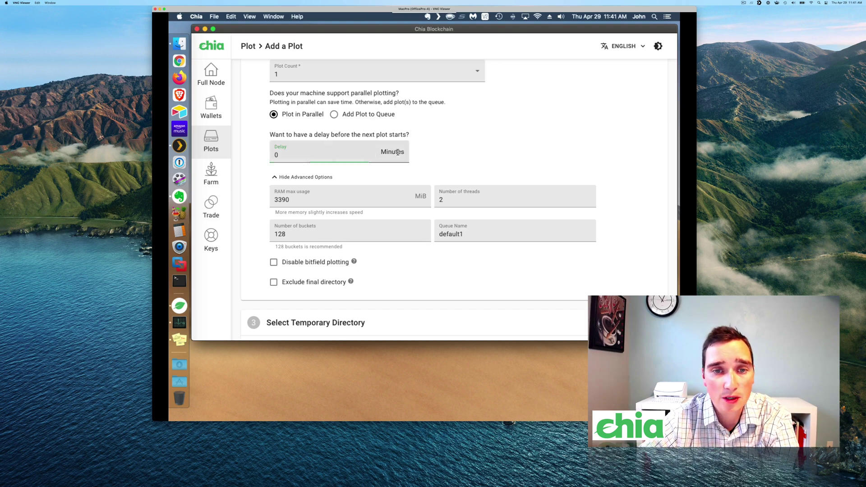
pyautogui.click(486, 163)
pyautogui.scroll(-5, 510, 161)
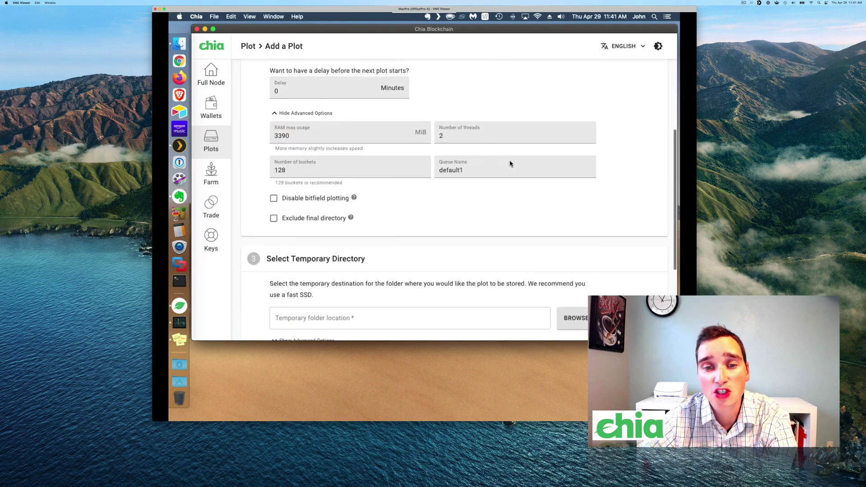
pyautogui.scroll(-2, 497, 181)
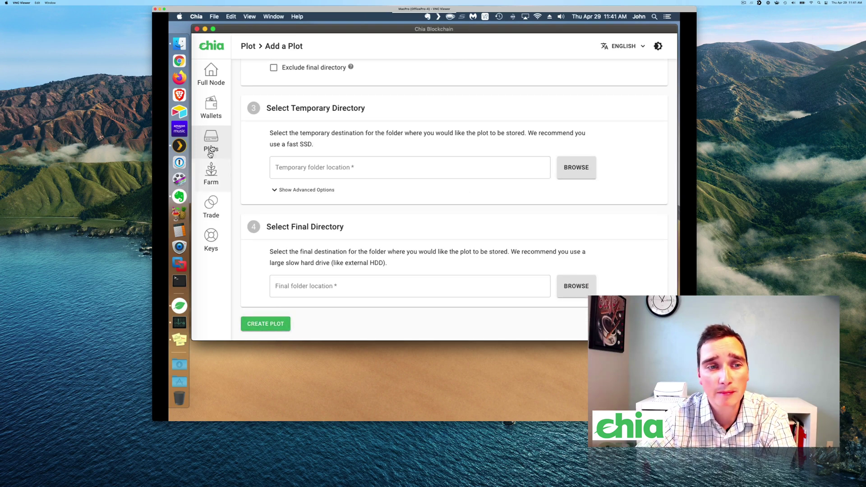
pyautogui.scroll(6, 310, 168)
pyautogui.scroll(3, 367, 176)
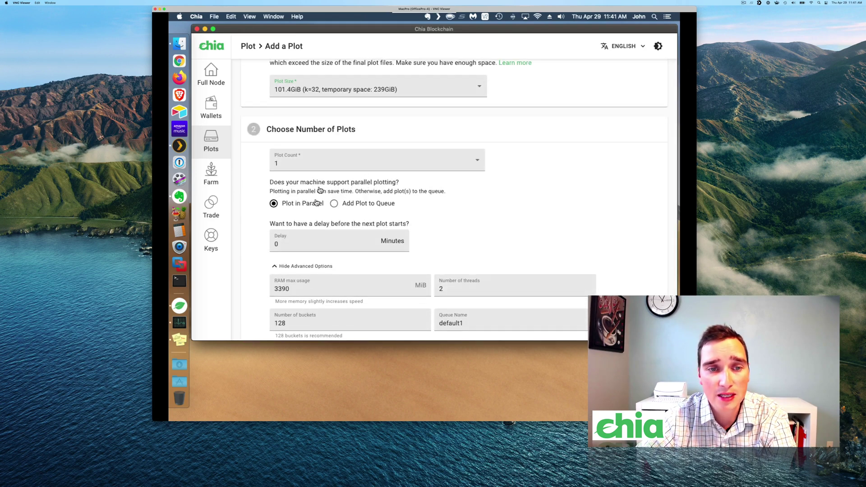
# - Change the plot count to 2 for two parallel plots in queue default1
pyautogui.click(312, 163)
pyautogui.click(298, 89)
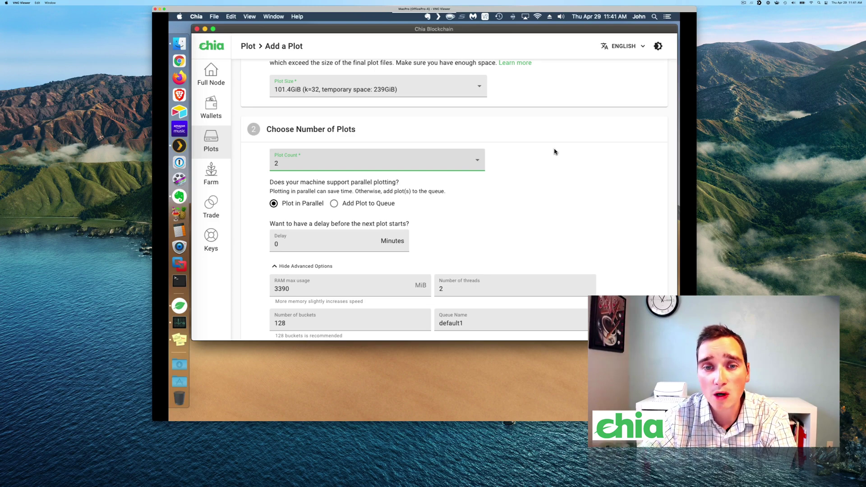
pyautogui.scroll(-10, 564, 177)
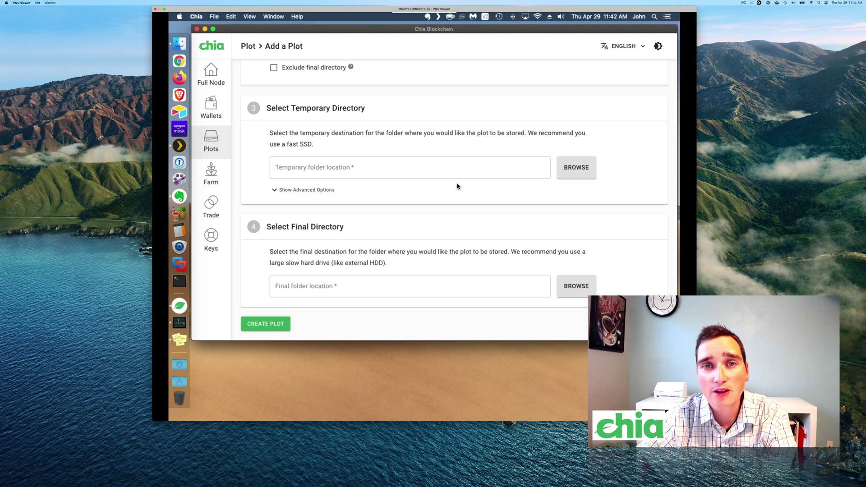
pyautogui.scroll(2, 456, 186)
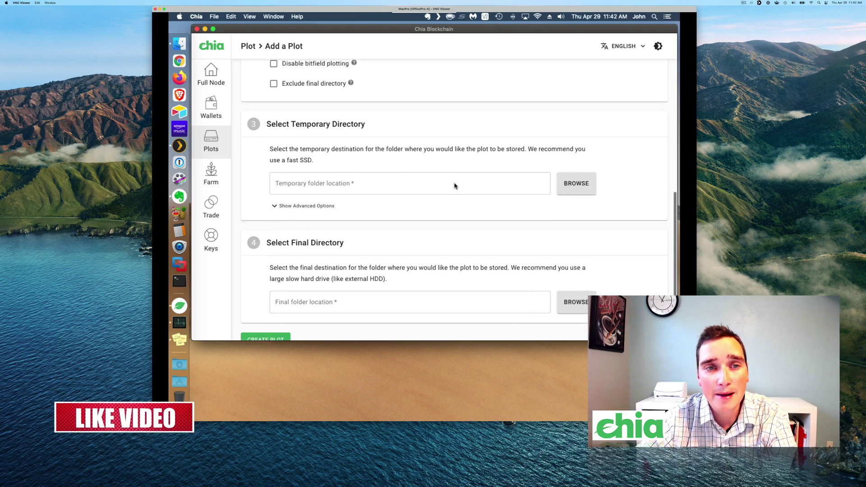